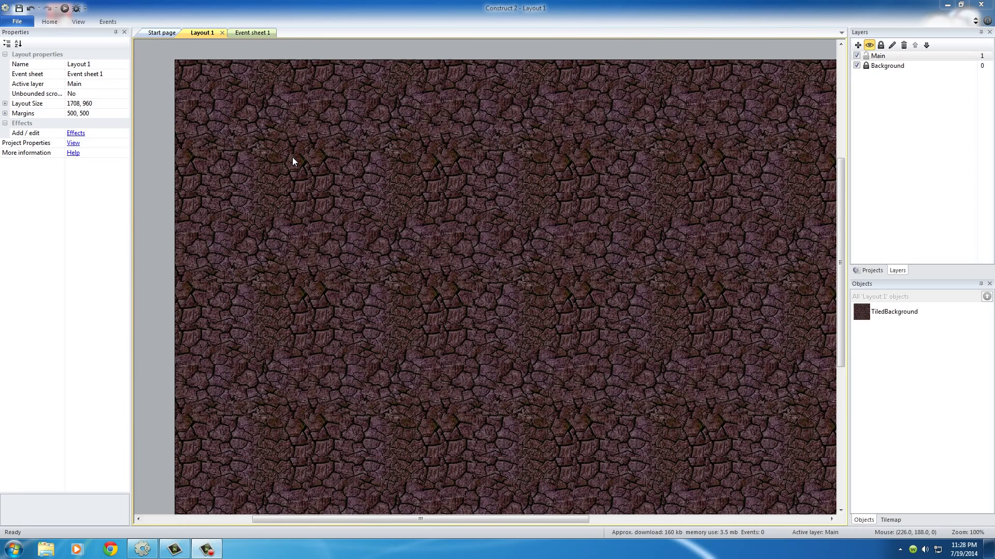
- Make the Main layer active and choose Sprite as the new object to insert
left_click(881, 66)
left_click(883, 57)
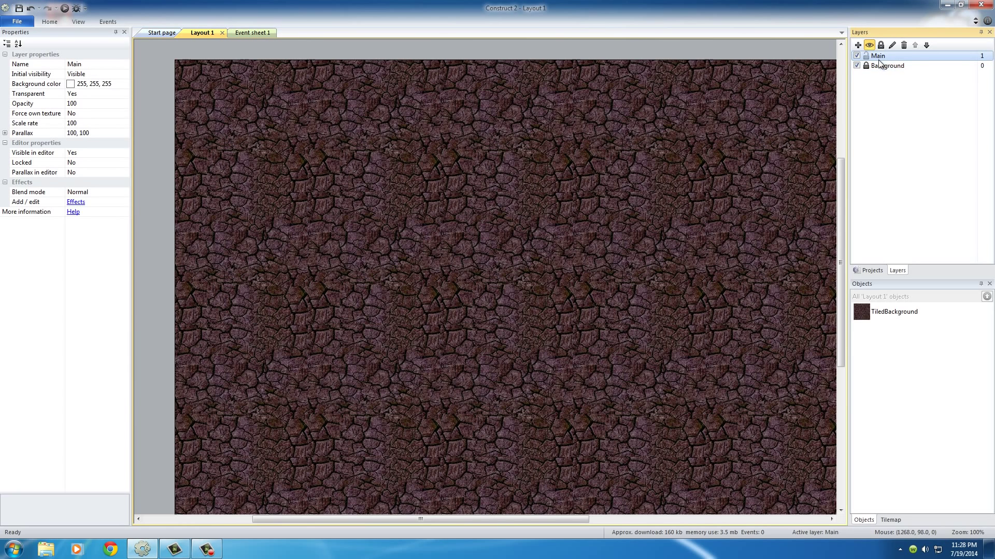
double_click(282, 172)
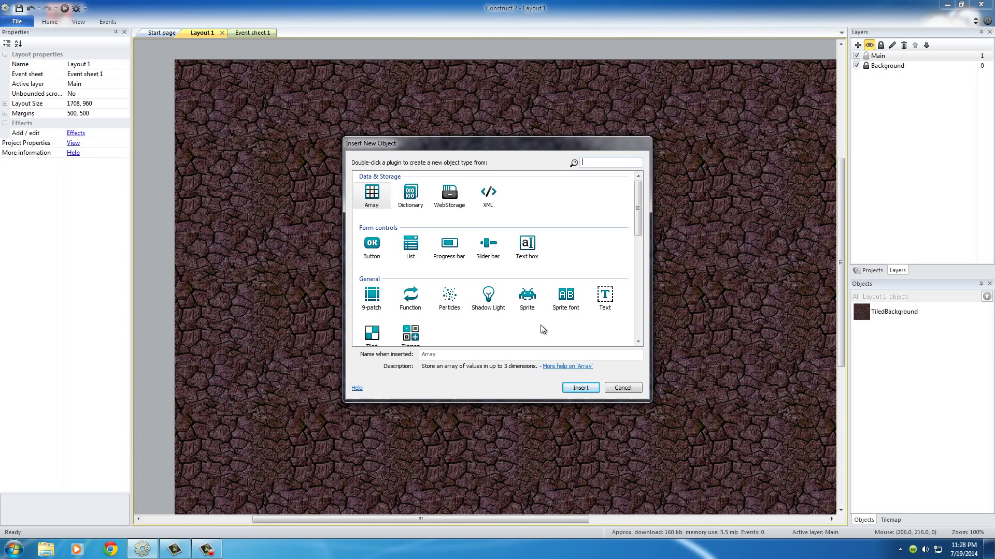
left_click(528, 297)
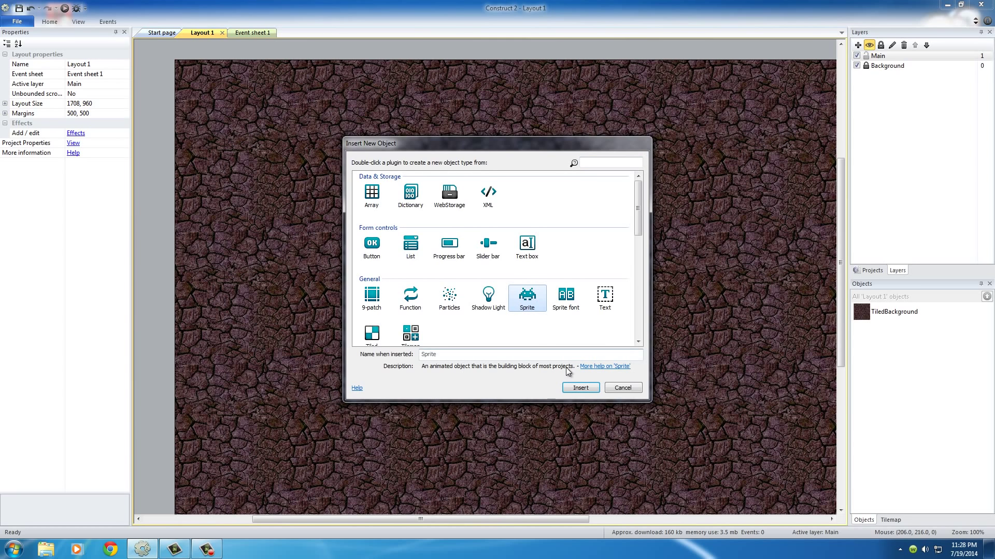
left_click(577, 386)
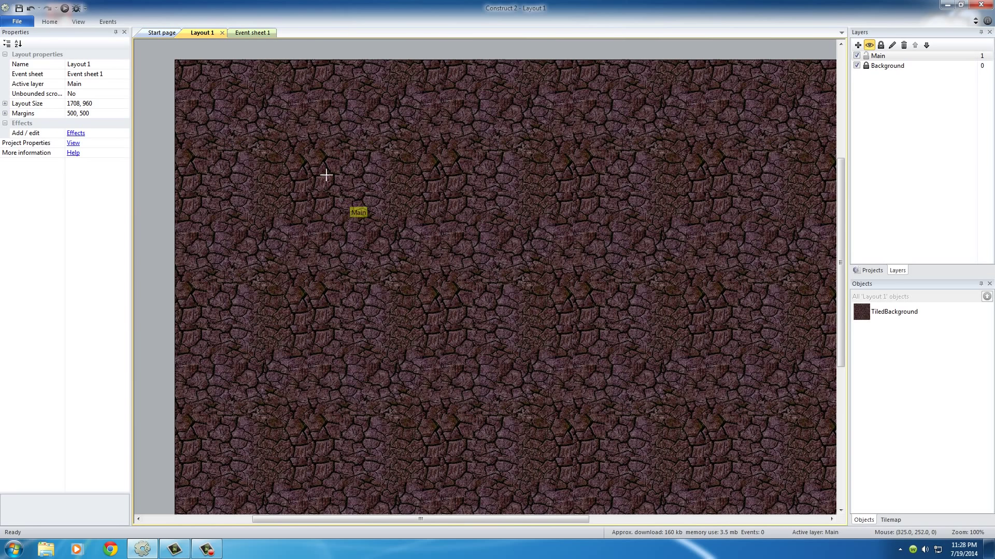
- Place the sprite in the upper-left of the layout and load the 108 x 103 player image
left_click(341, 174)
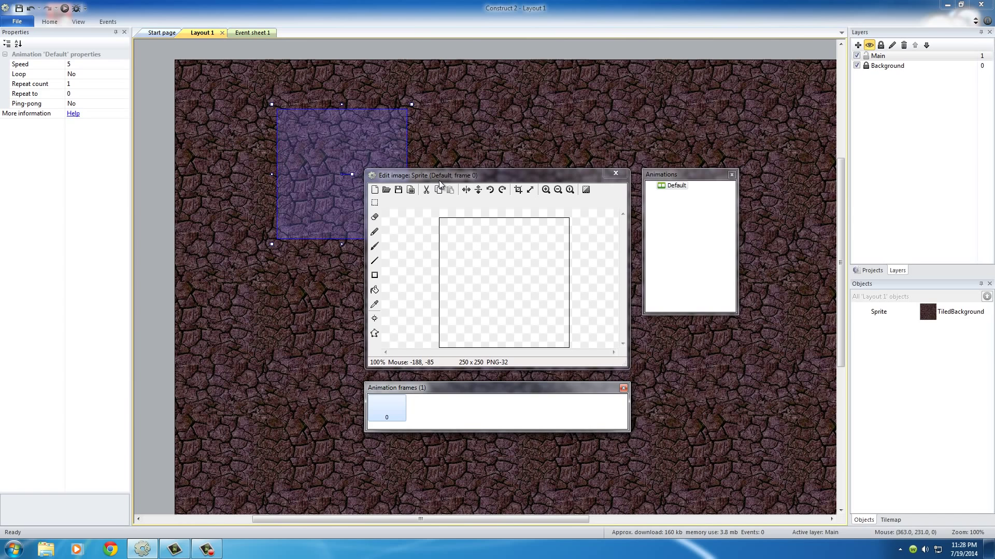
left_click(386, 192)
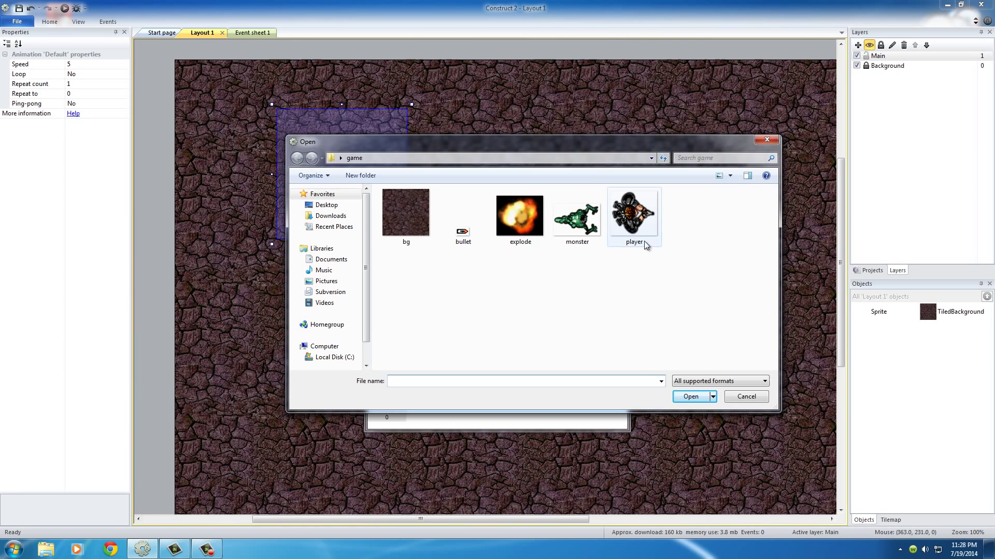
left_click(629, 228)
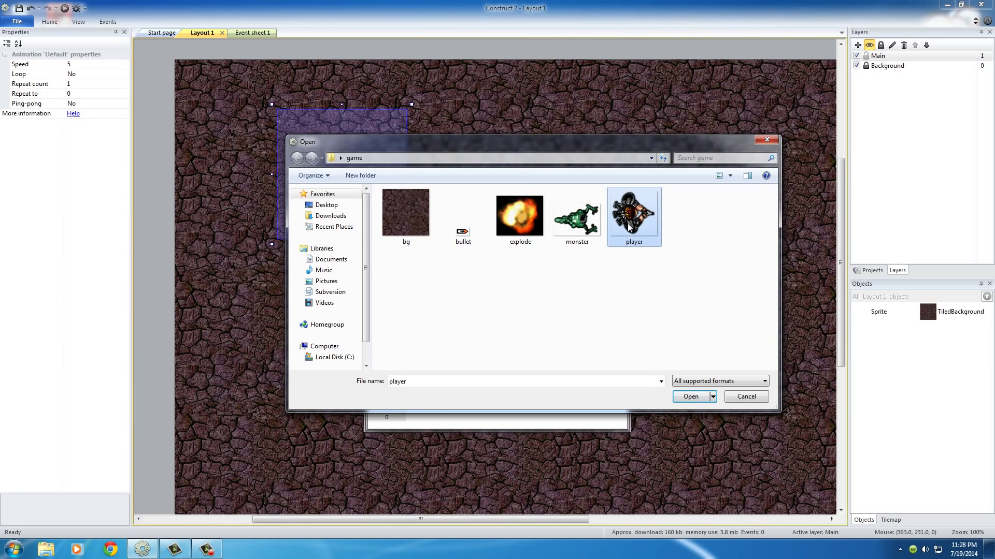
left_click(691, 397)
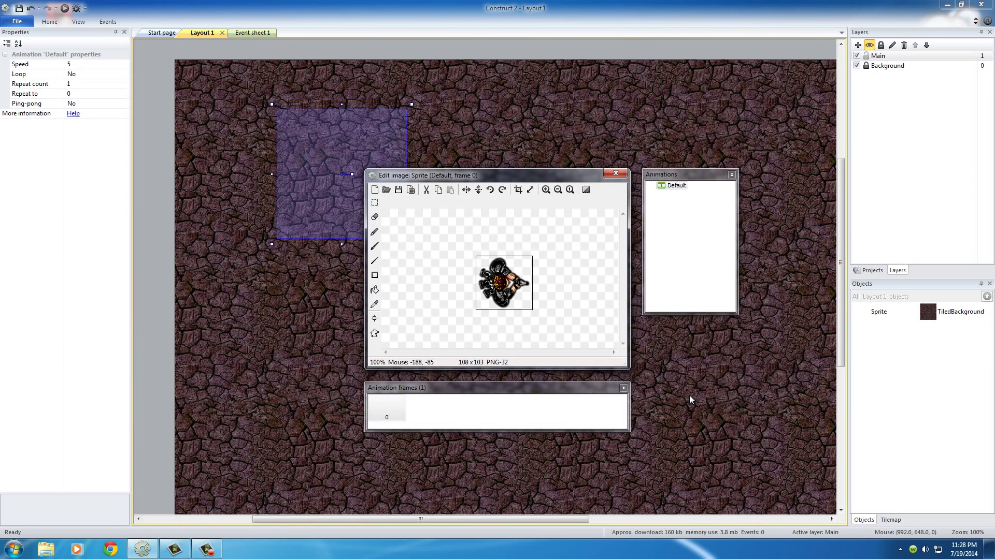
left_click(615, 175)
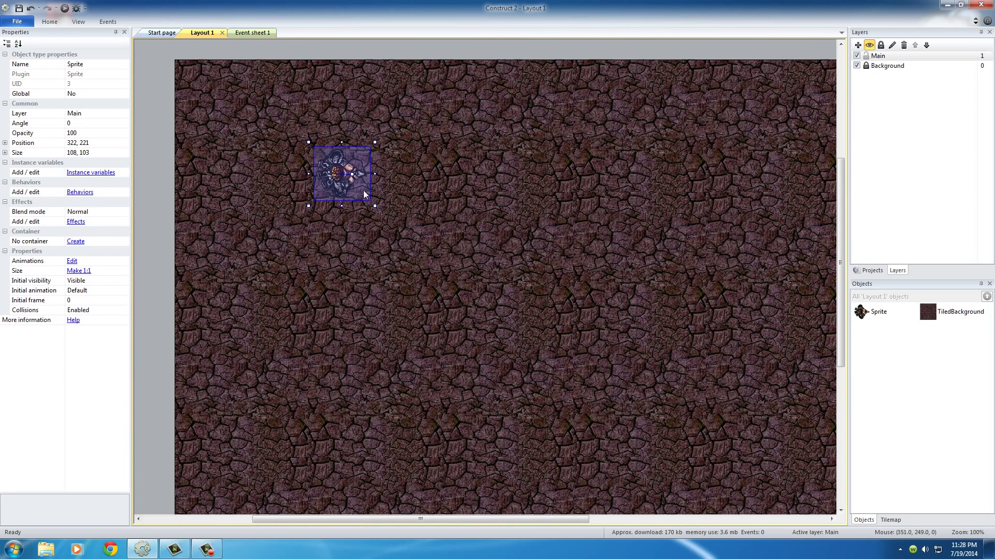
left_click(486, 184)
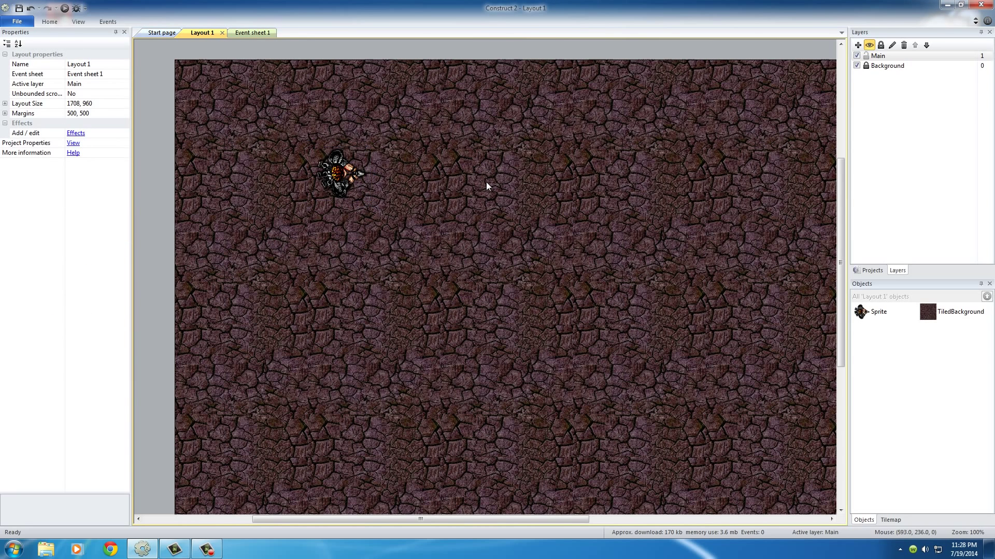
- Open the Desktop's game folder in Explorer and position the window beside the layout
left_click(343, 181)
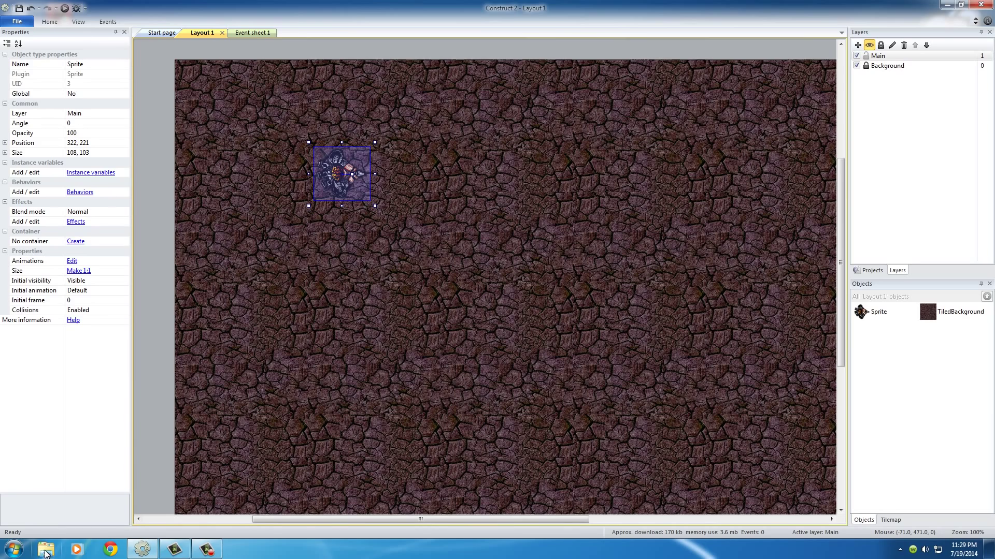
left_click(45, 552)
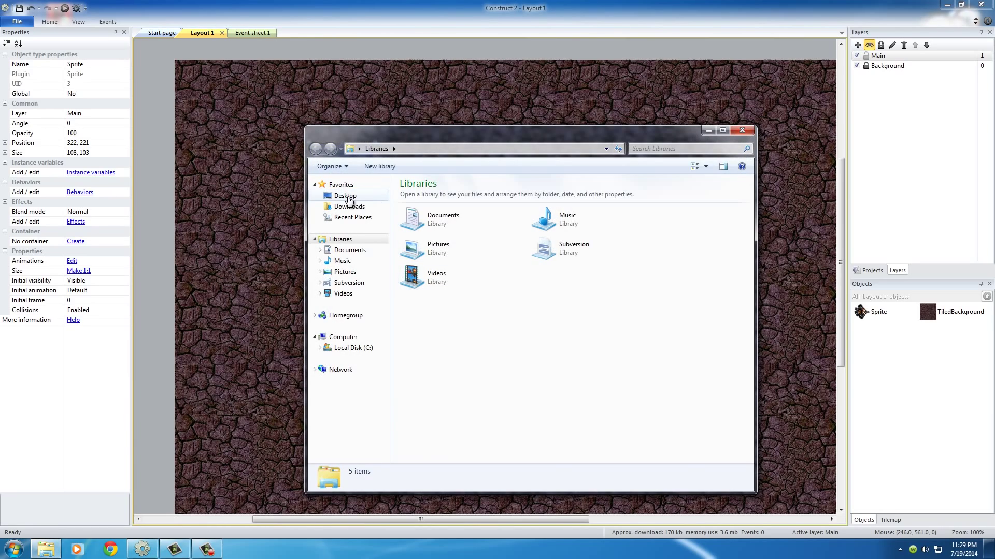
left_click(347, 198)
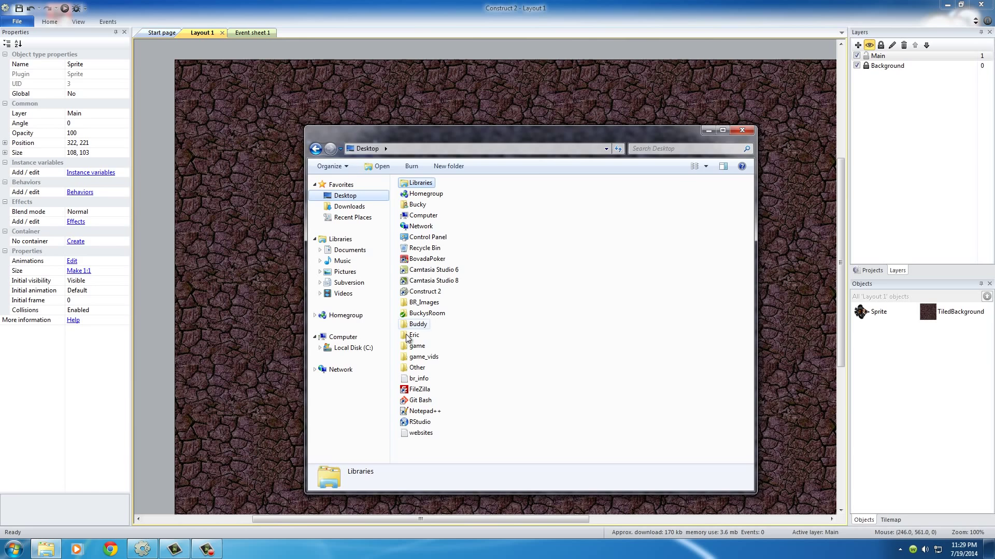
left_click(406, 349)
double_click(405, 350)
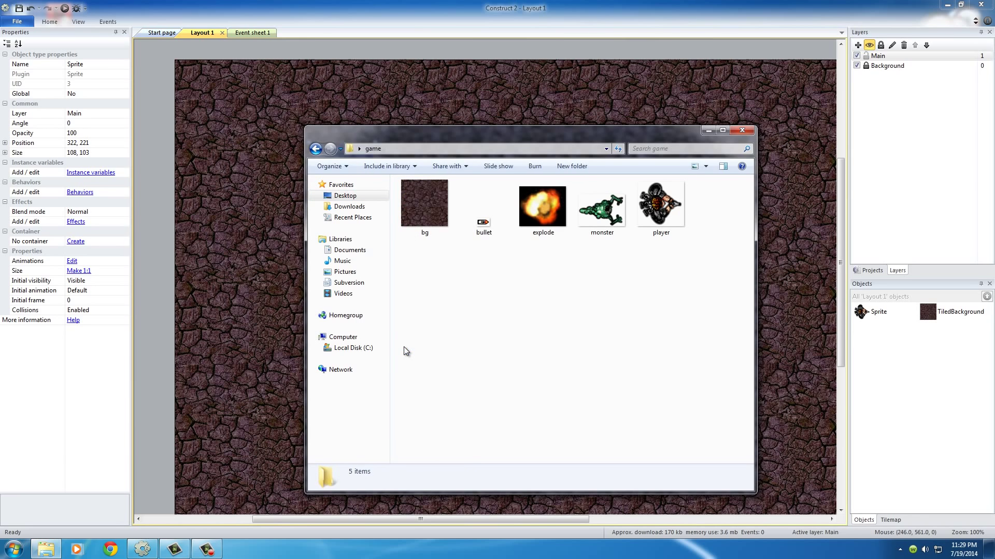
left_click_drag(522, 128, 697, 104)
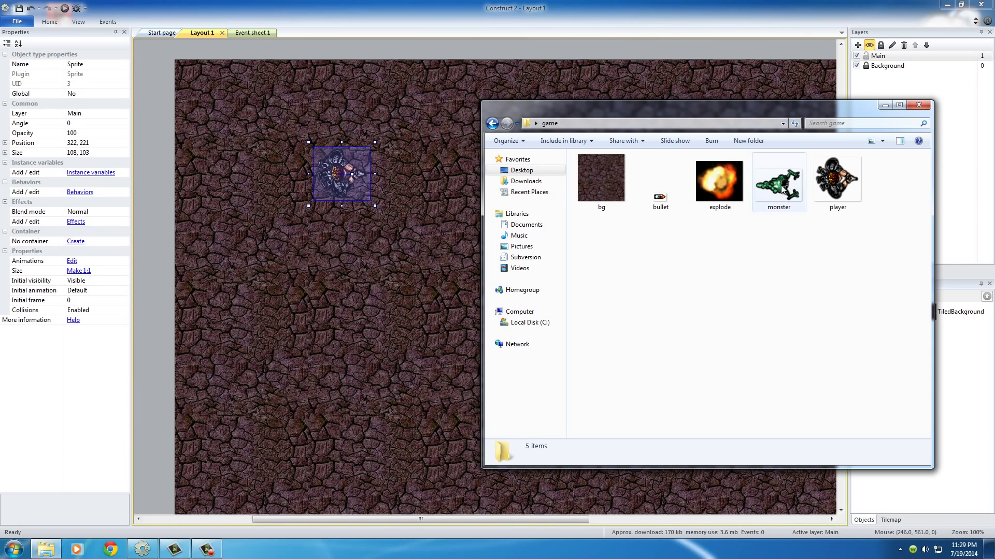
- Drag the monster, explode and bullet images from the game folder onto the layout
left_click_drag(775, 182, 263, 308)
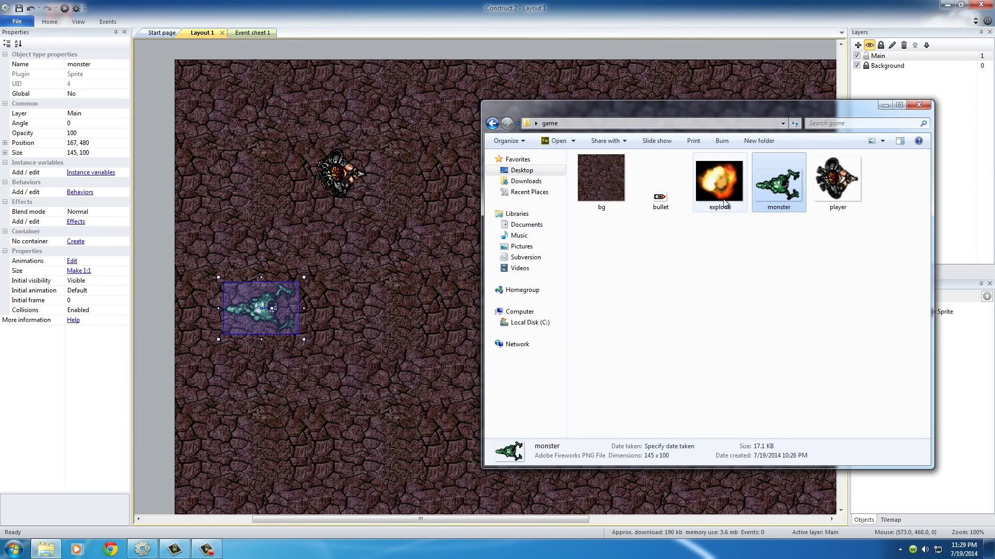
left_click_drag(722, 194, 385, 332)
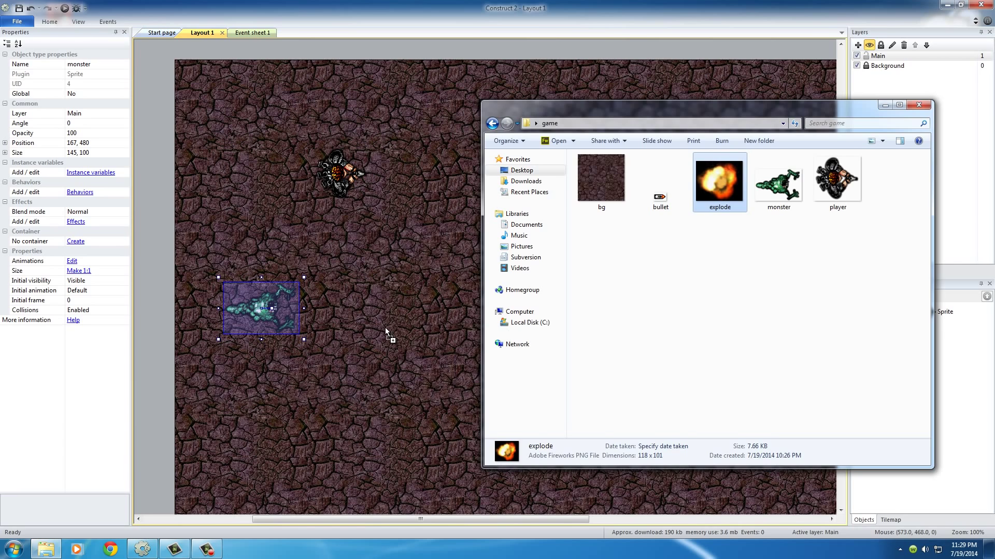
left_click_drag(415, 284, 416, 285)
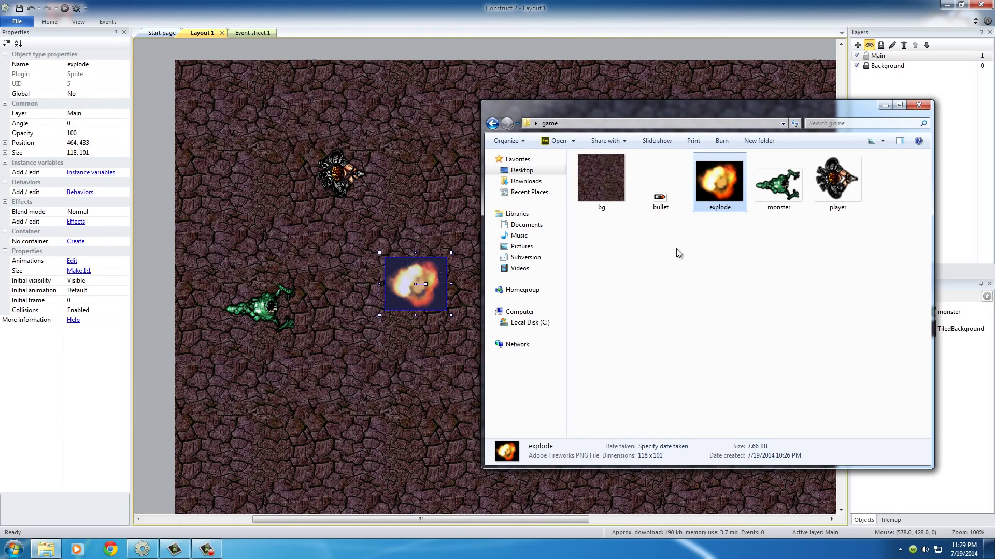
left_click_drag(656, 254, 836, 196)
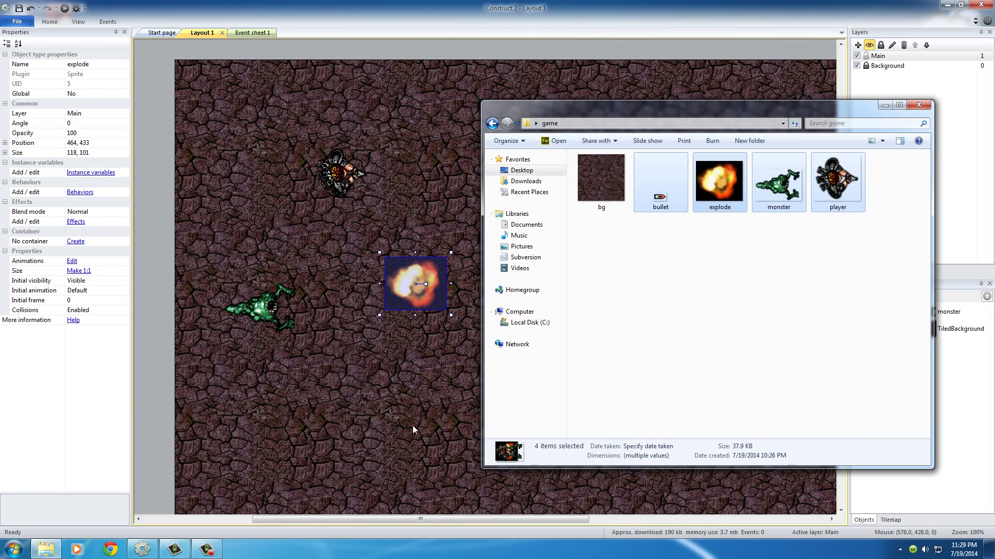
left_click(675, 273)
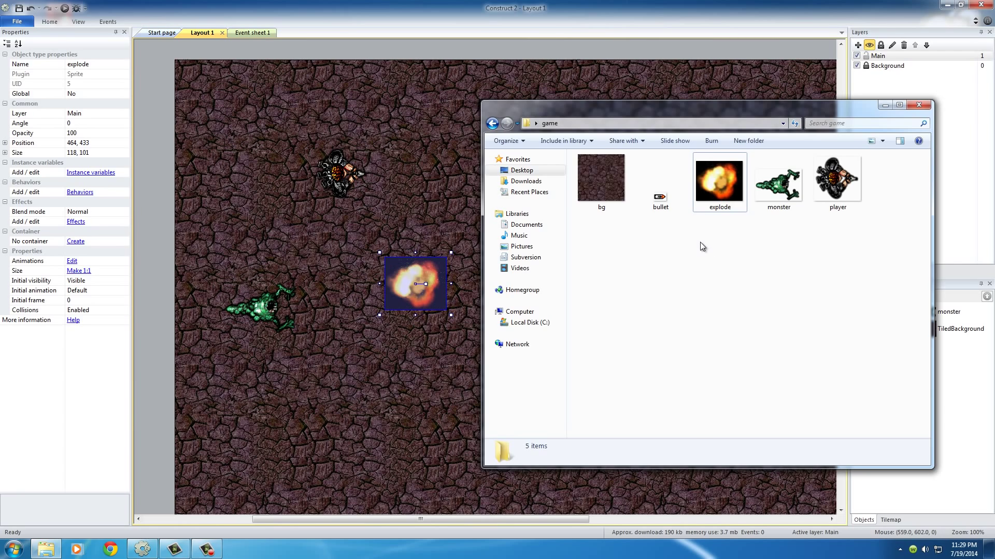
left_click_drag(662, 207, 352, 395)
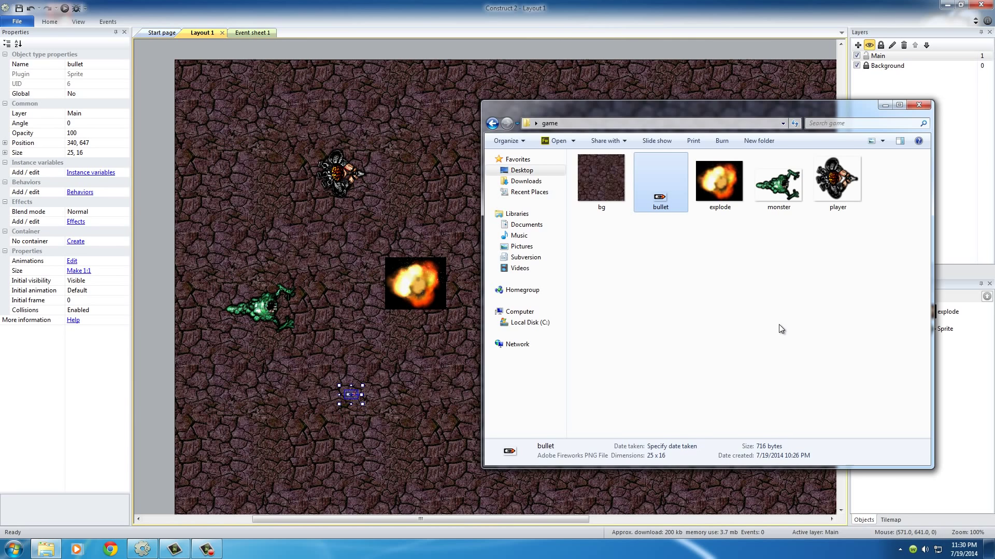
- Close the game folder window and check the player, explode, monster and bullet sprites
left_click(919, 105)
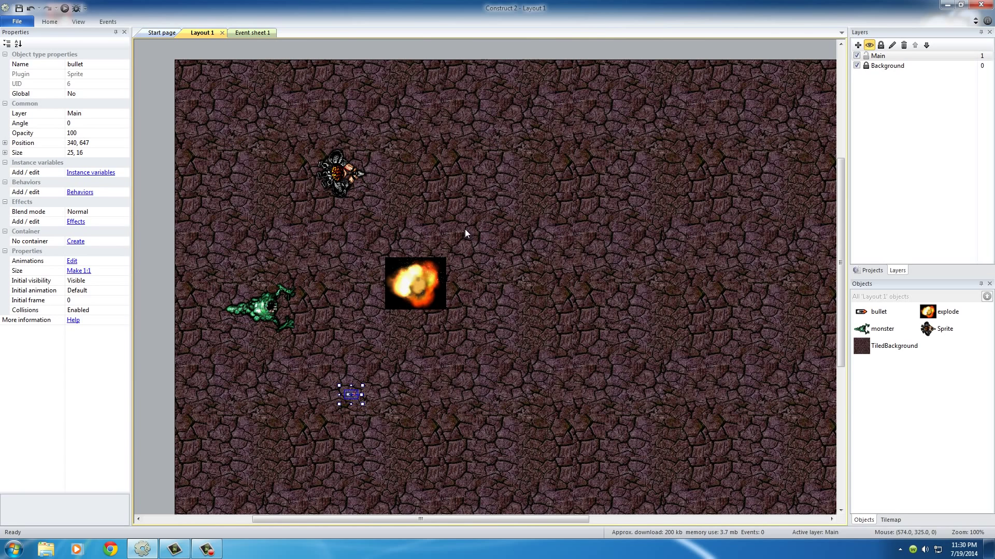
left_click(336, 175)
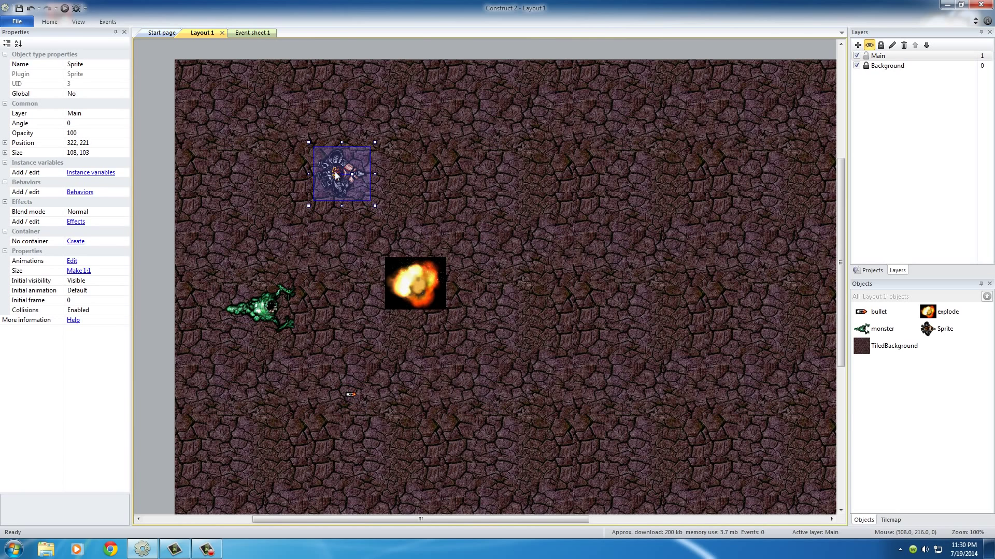
left_click(408, 281)
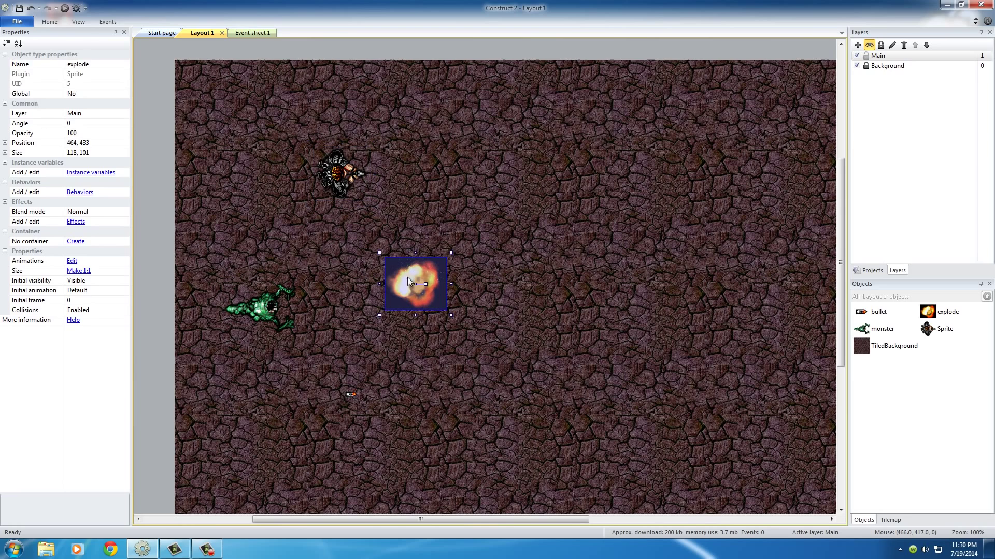
left_click(263, 300)
left_click(351, 396)
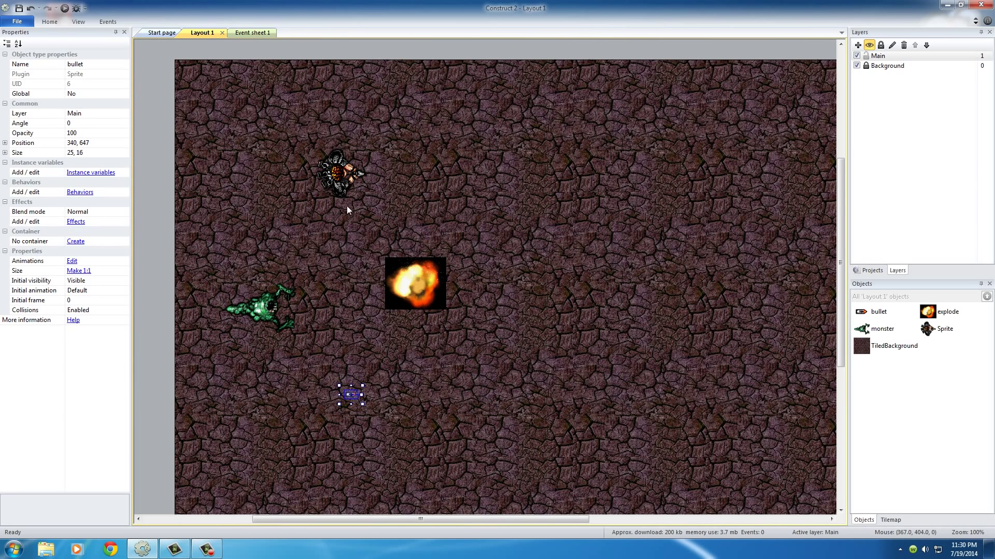
left_click(335, 175)
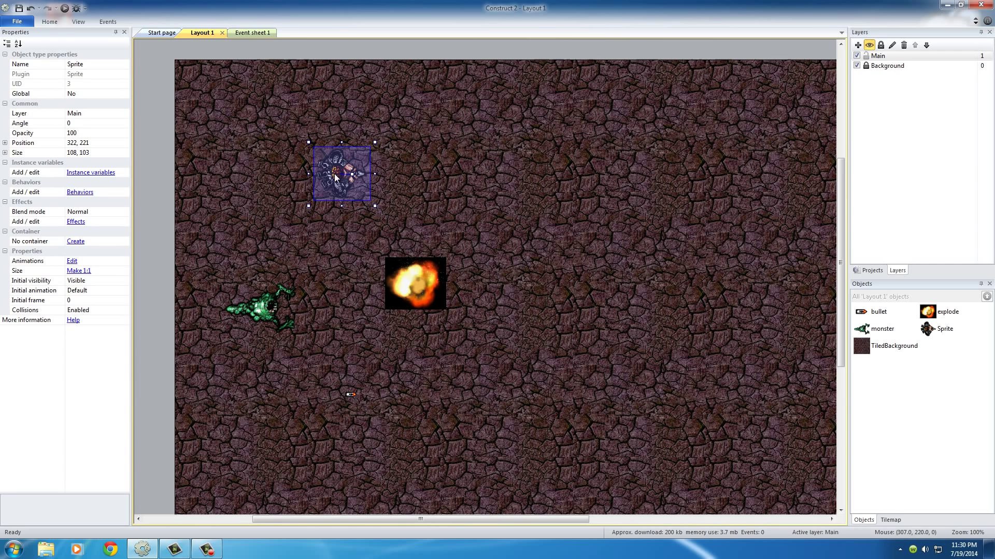
left_click(411, 291)
left_click(14, 550)
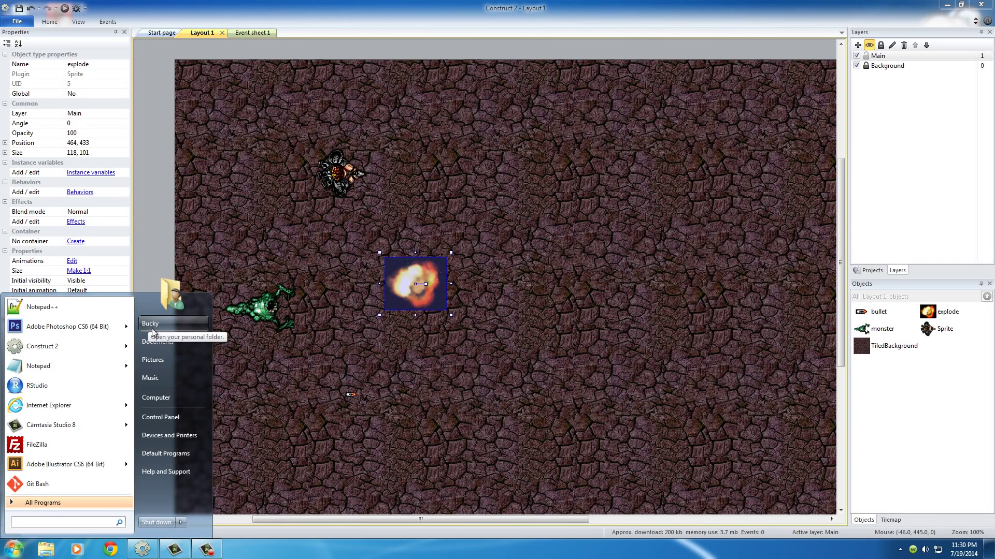
left_click(155, 398)
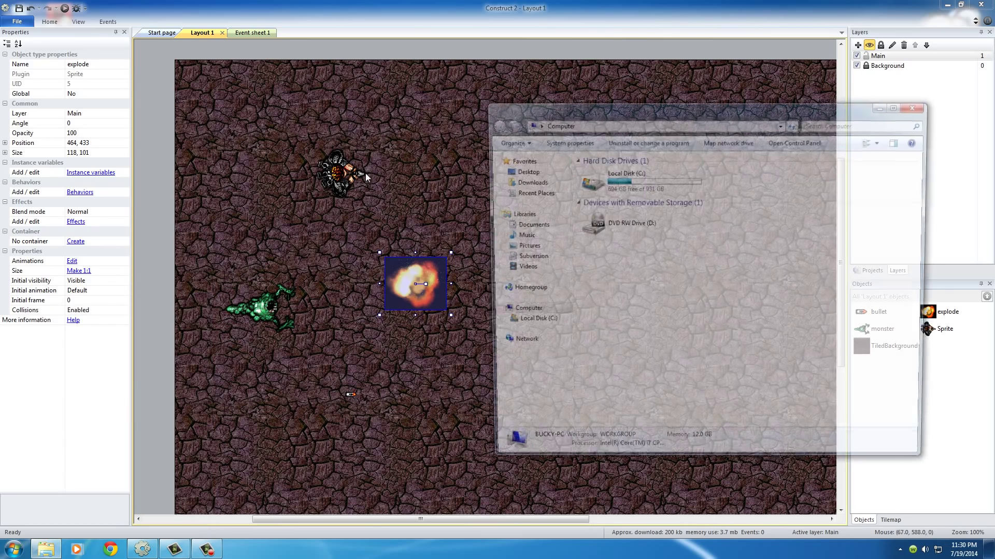
left_click(521, 170)
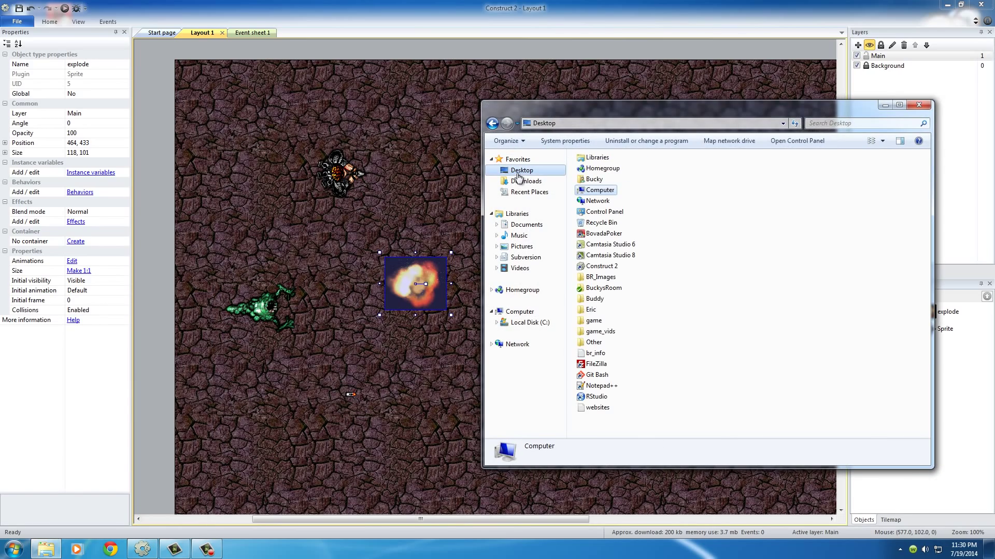
double_click(590, 320)
left_click_drag(643, 106, 703, 86)
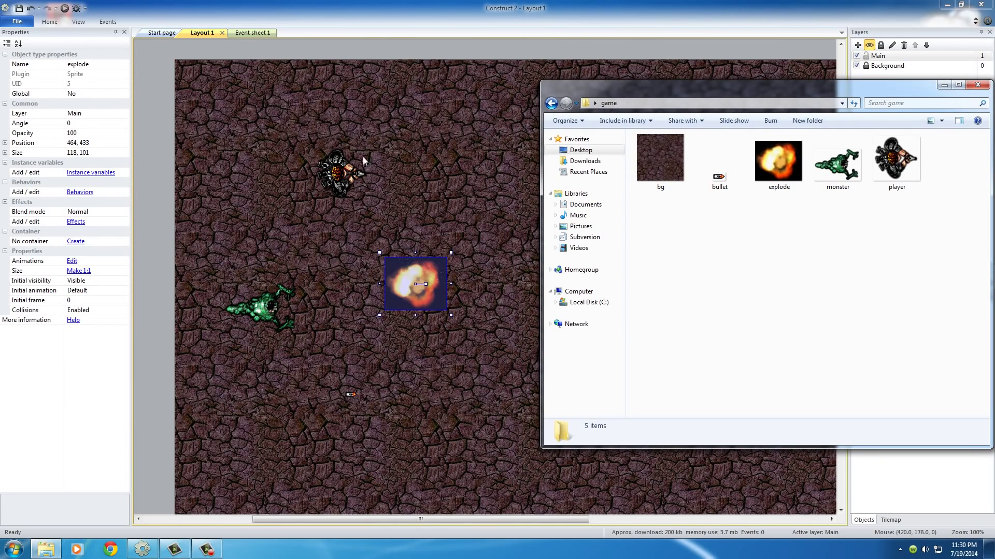
left_click(335, 178)
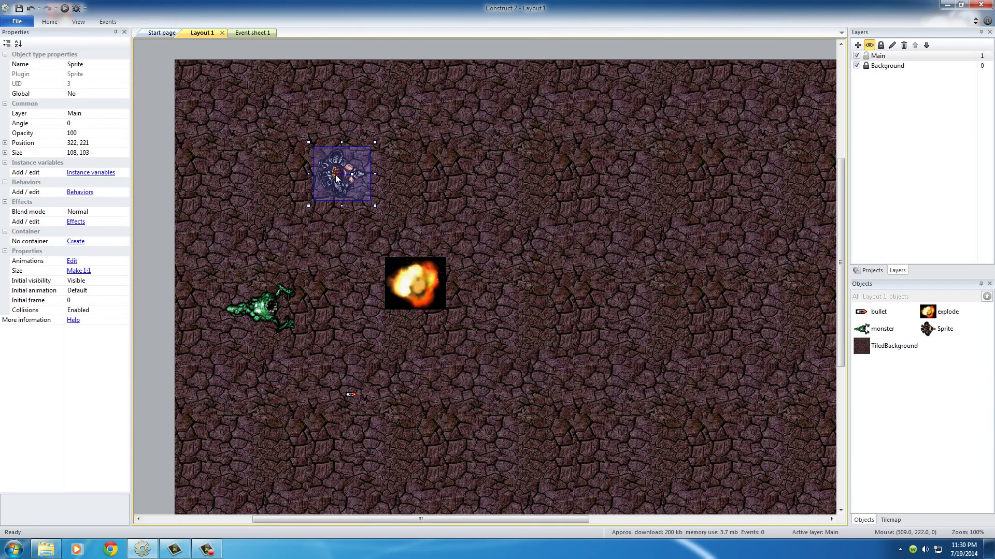
left_click(89, 65)
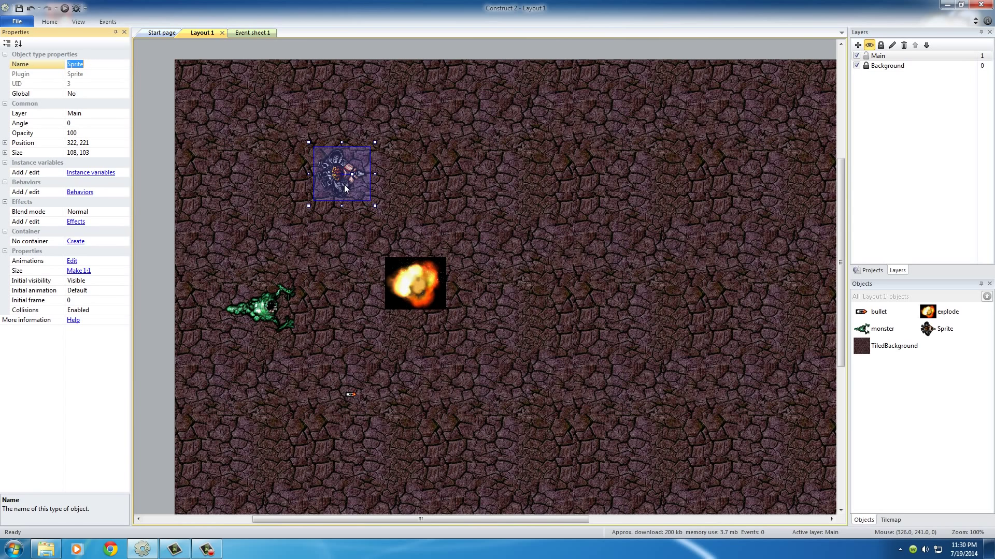
left_click(46, 548)
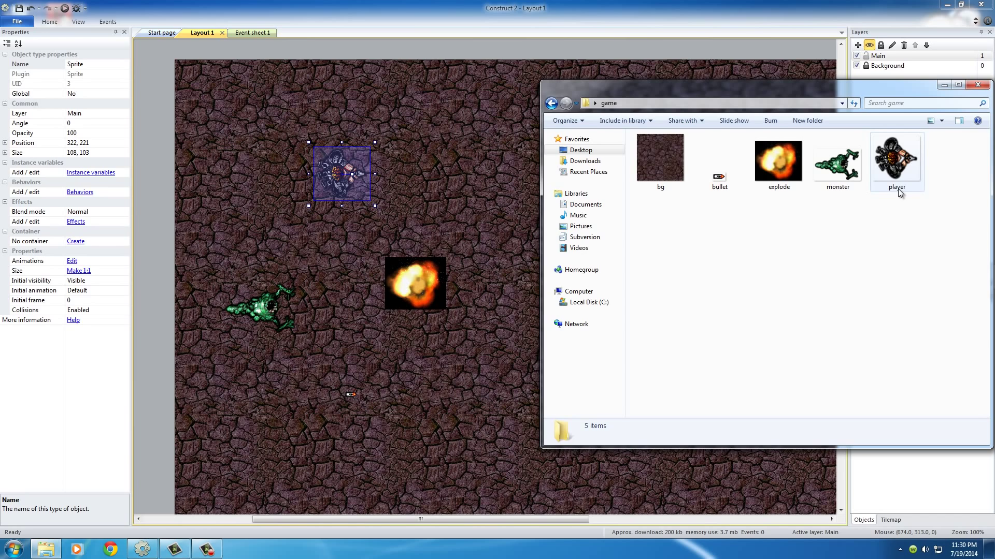
left_click(838, 188)
left_click(778, 171)
left_click(717, 186)
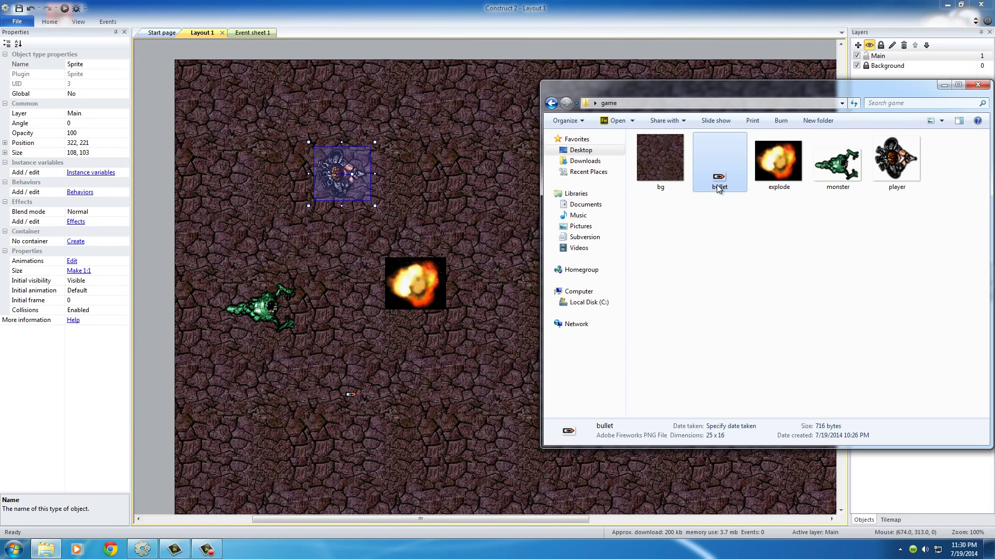
- Rename the player sprite to Player
left_click(984, 87)
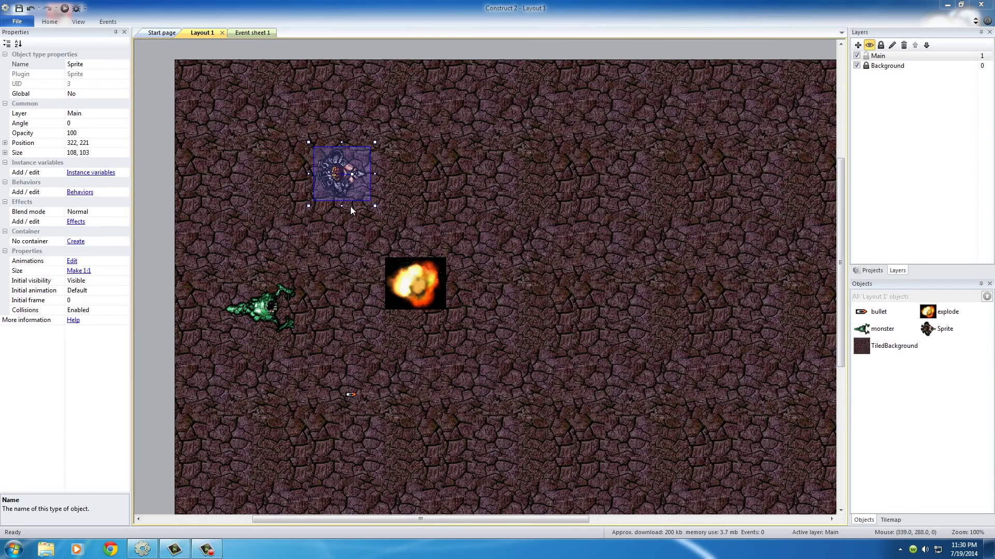
left_click(371, 138)
left_click(334, 176)
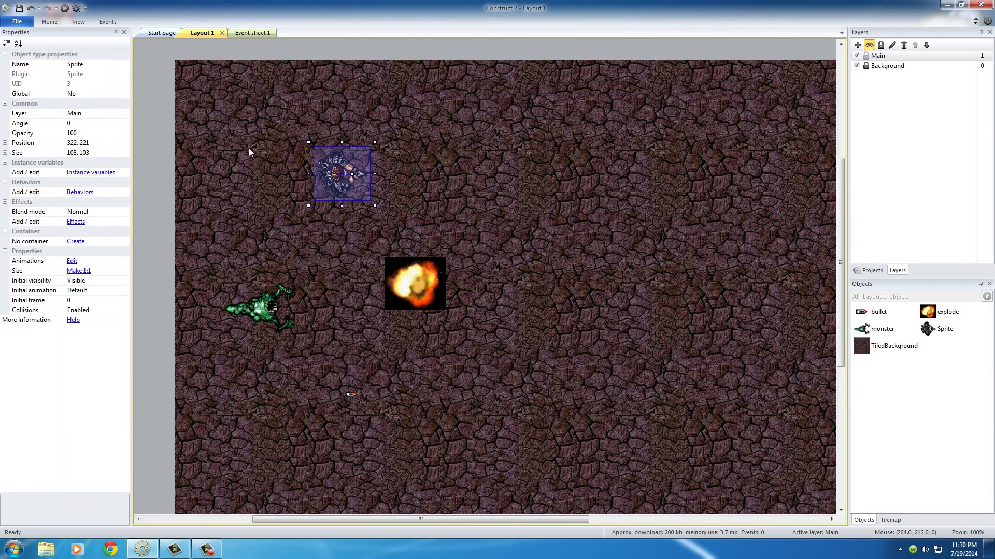
left_click(77, 64)
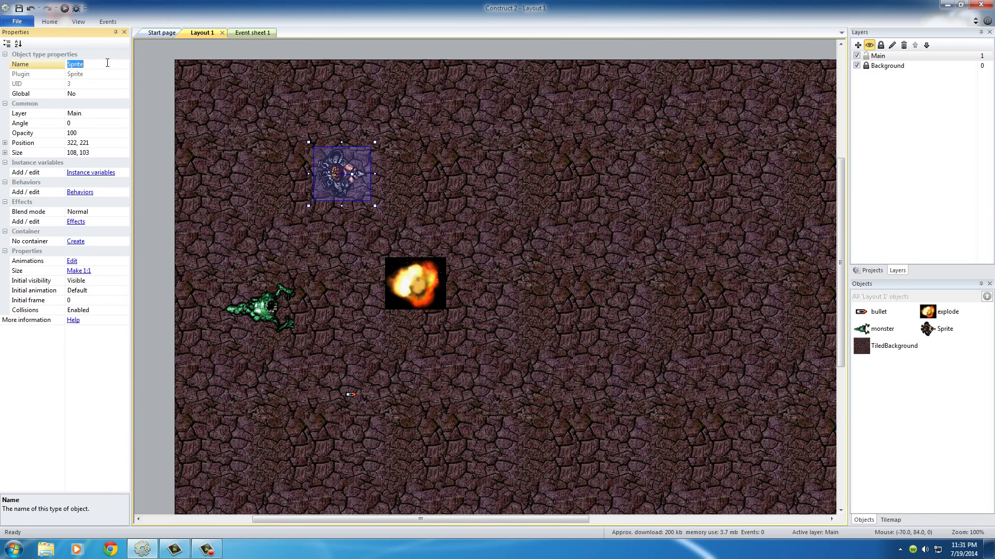
left_click(418, 176)
left_click(343, 180)
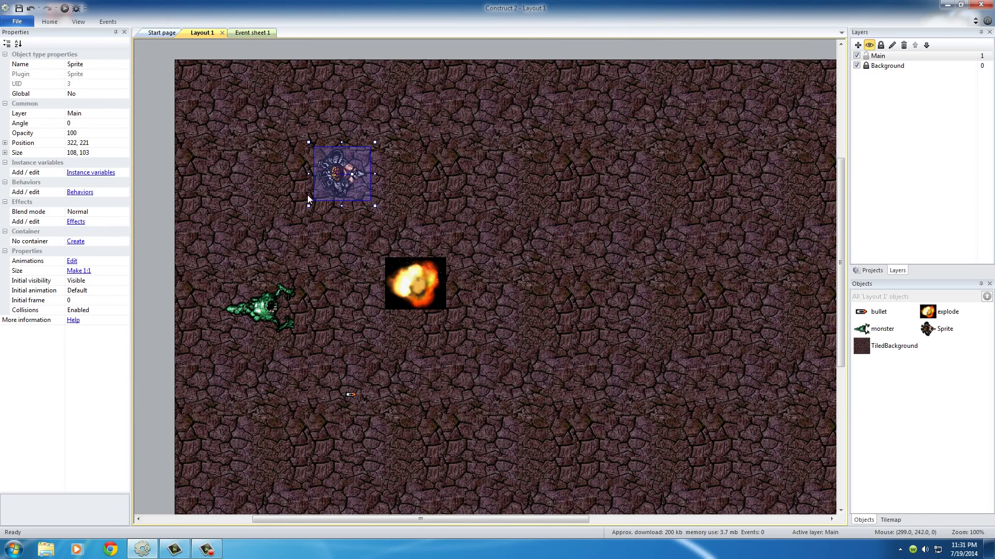
left_click(76, 66)
type("Player")
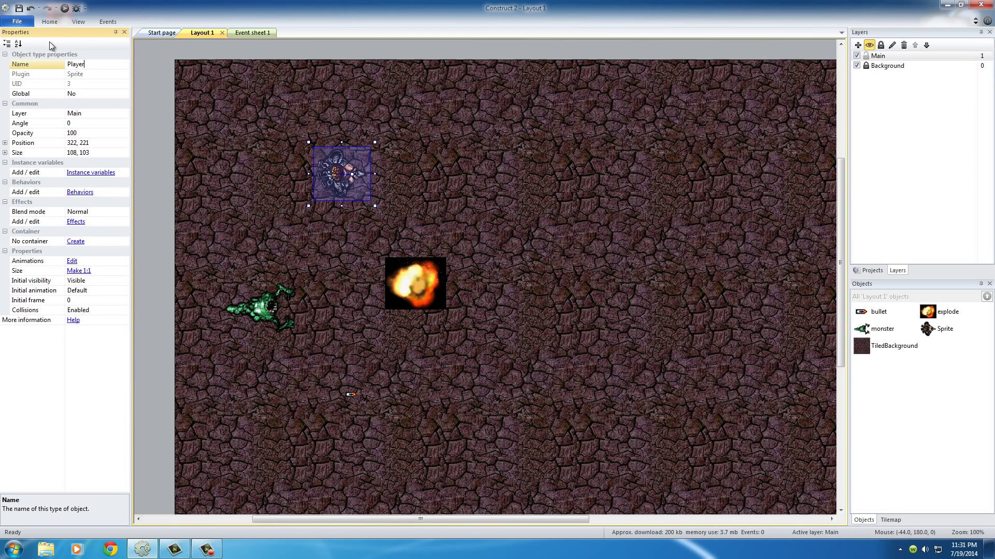
left_click_drag(68, 65, 71, 65)
left_click(464, 223)
- Rename the explode sprite to Explosion and the monster sprite to Monster
left_click(426, 283)
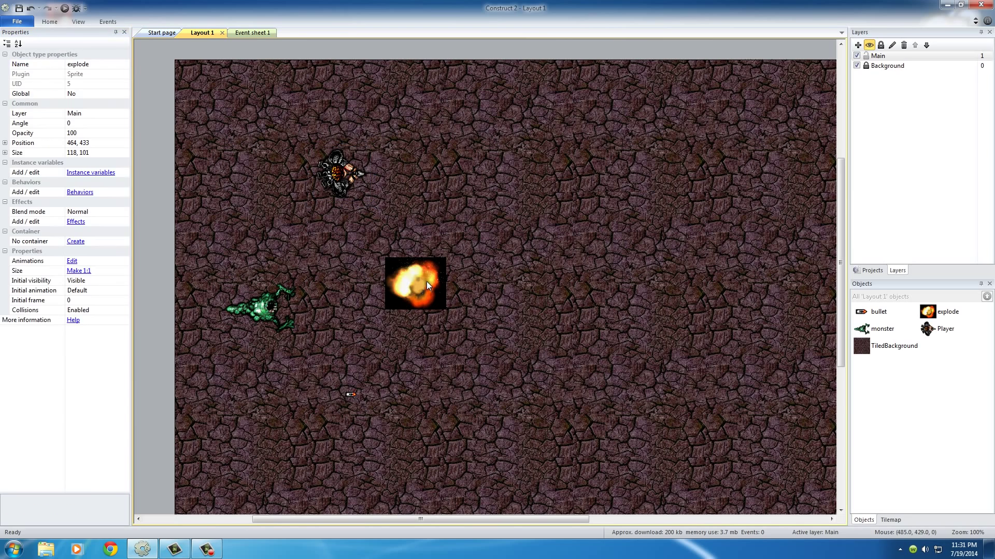
left_click(93, 64)
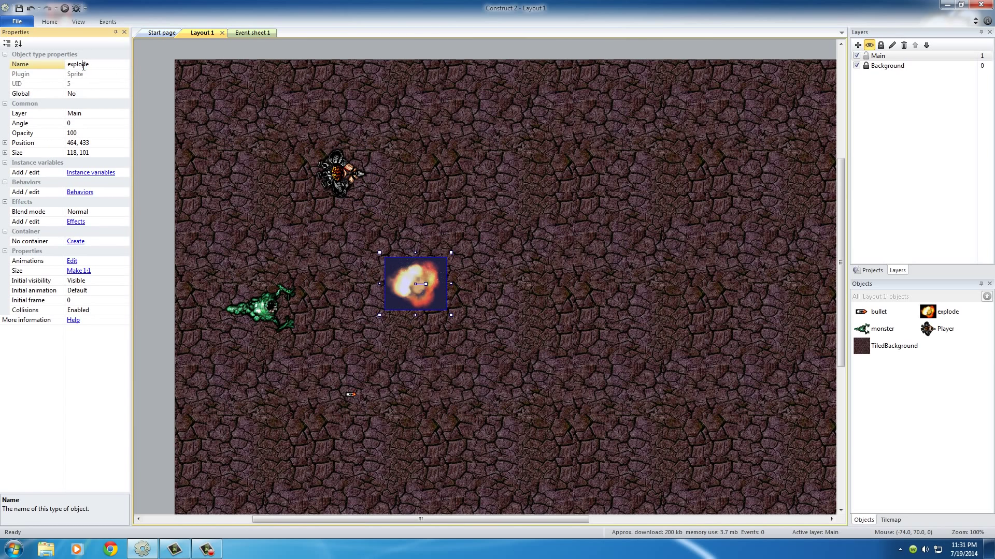
type("Explosion")
left_click(269, 312)
left_click(117, 66)
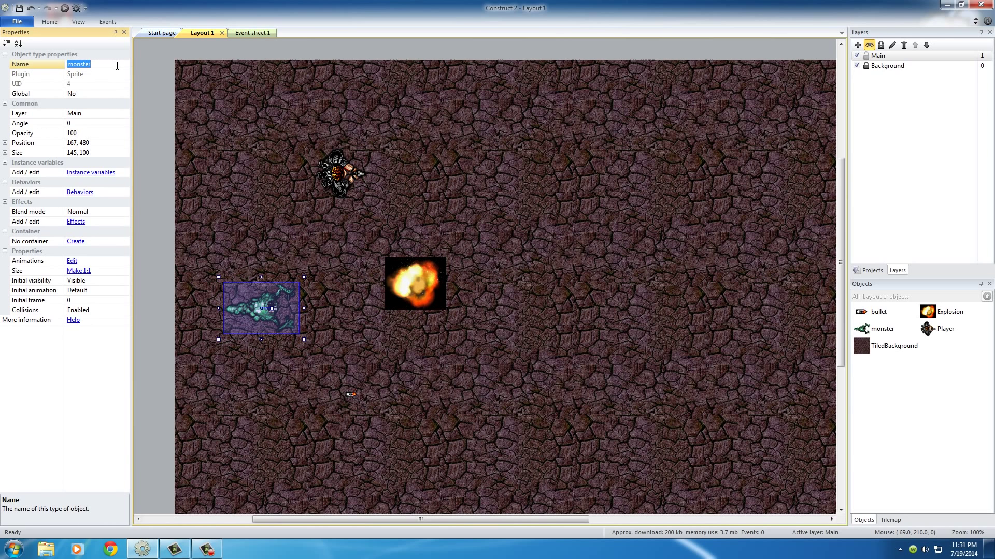
type("Monster")
left_click(352, 394)
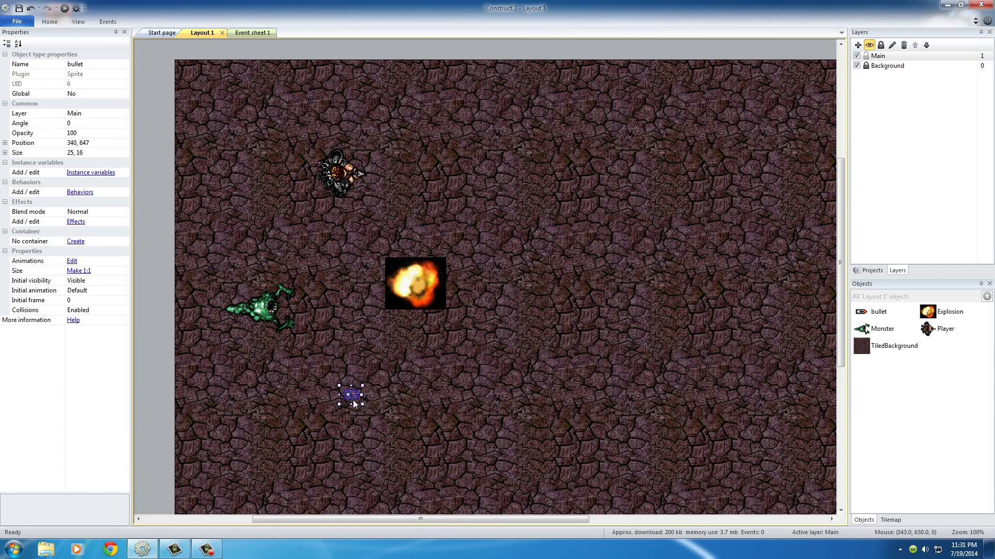
left_click(82, 64)
- Name the bullet sprite Bullet and move it to the tip of the Player's gun
type("Bu")
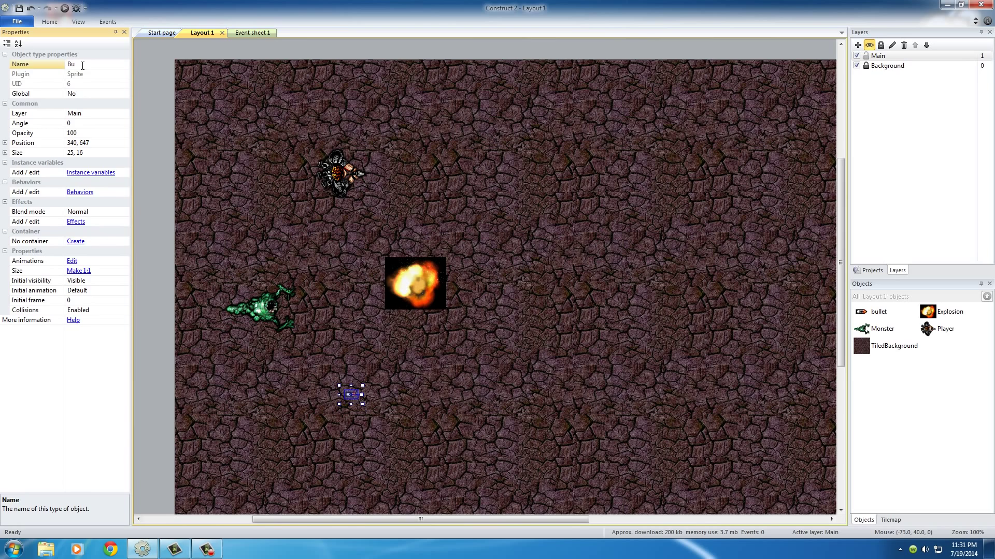
type("llet")
left_click(368, 424)
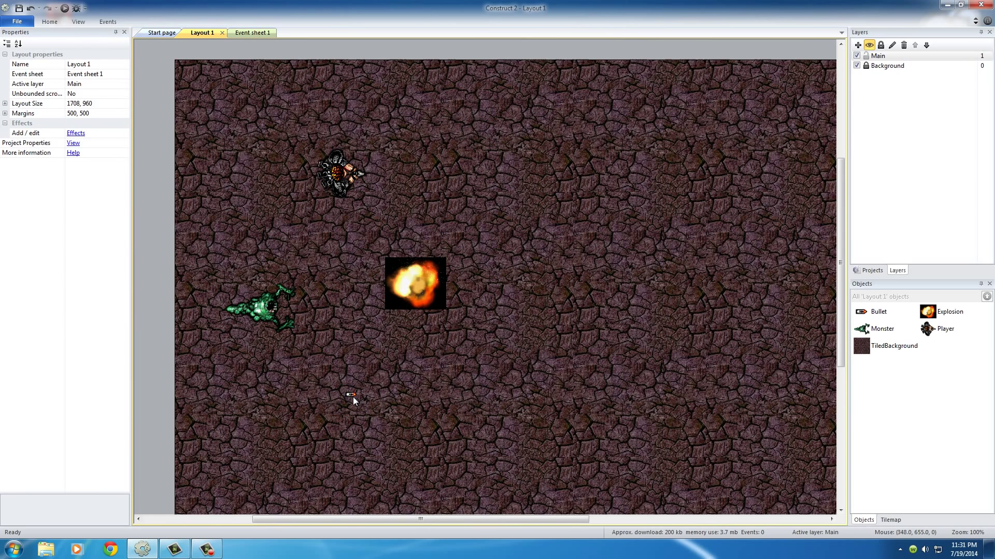
left_click_drag(353, 397, 384, 178)
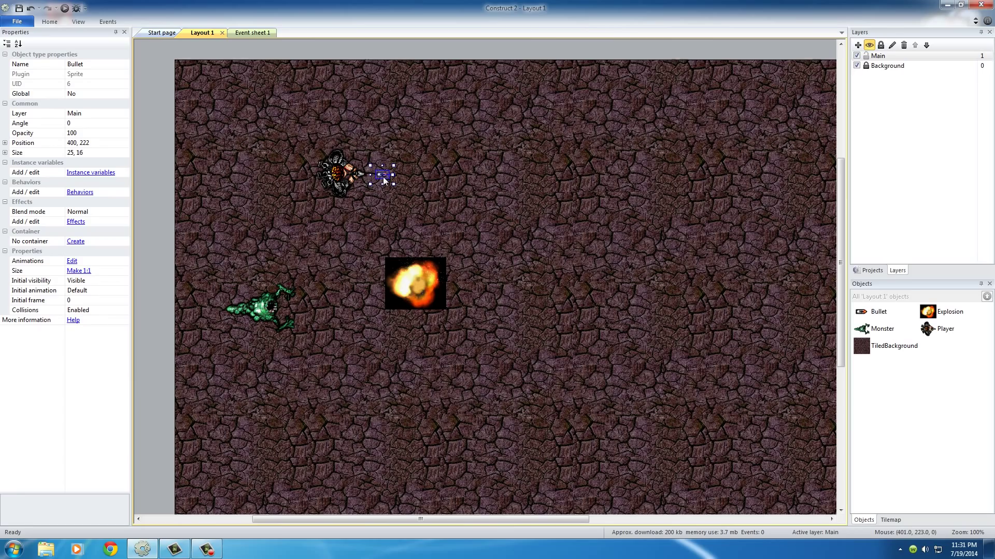
left_click(446, 164)
- Check each renamed sprite's properties and the Bullet's new position beside the gun
scroll(587, 330, "down", 4)
scroll(585, 334, "up", 6)
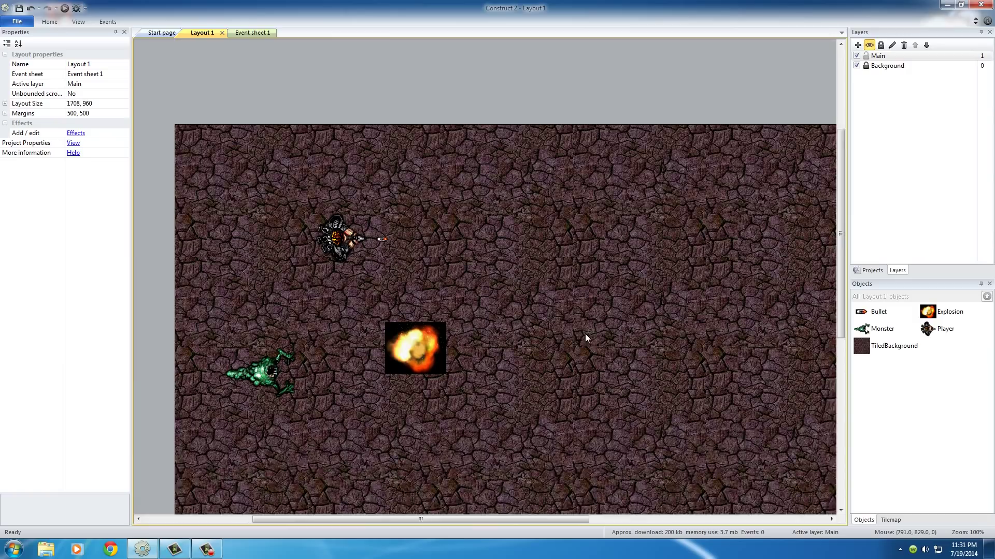
scroll(584, 335, "down", 3)
middle_click_drag(553, 326, 559, 350)
left_click(348, 179)
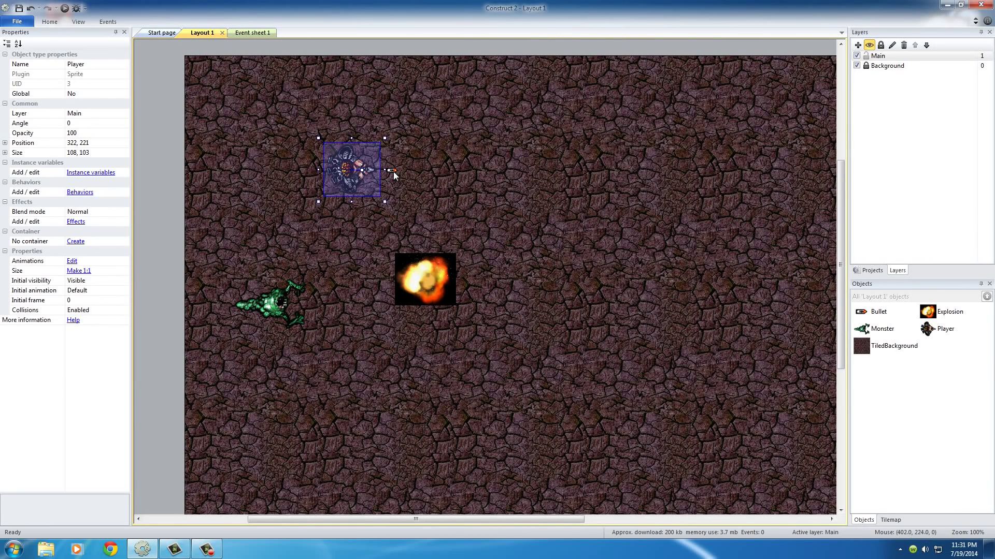
left_click(392, 170)
left_click(422, 271)
left_click(283, 299)
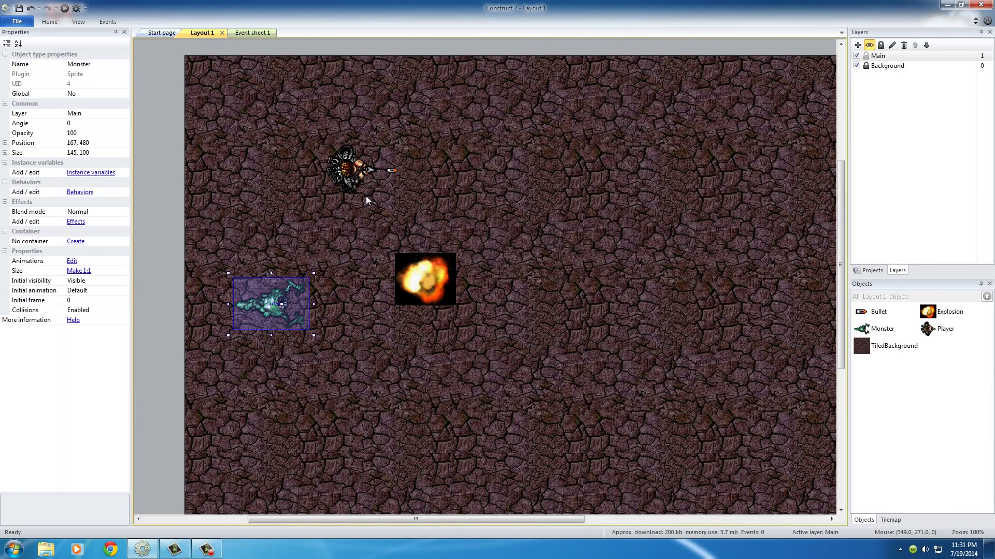
left_click(362, 180)
left_click(392, 171)
left_click(403, 212)
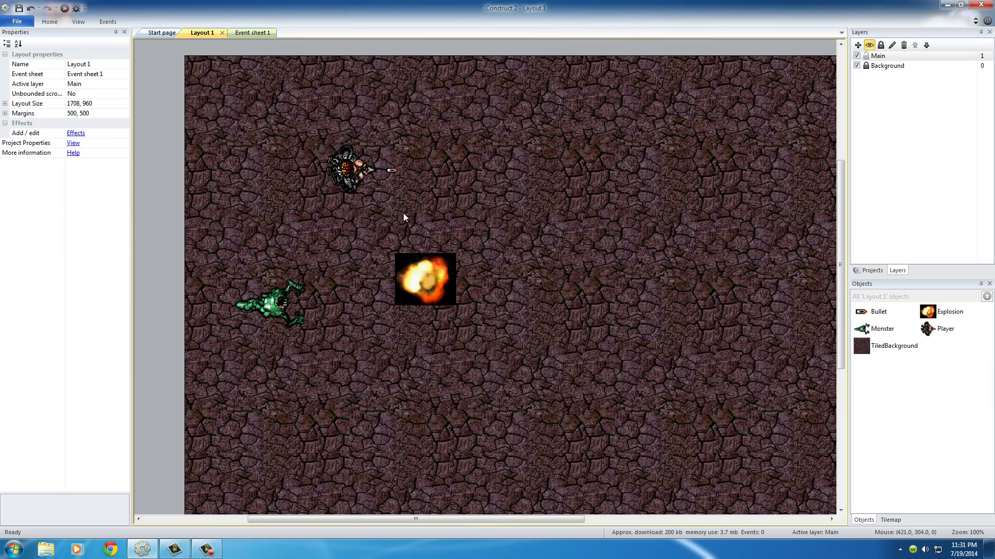
left_click(64, 9)
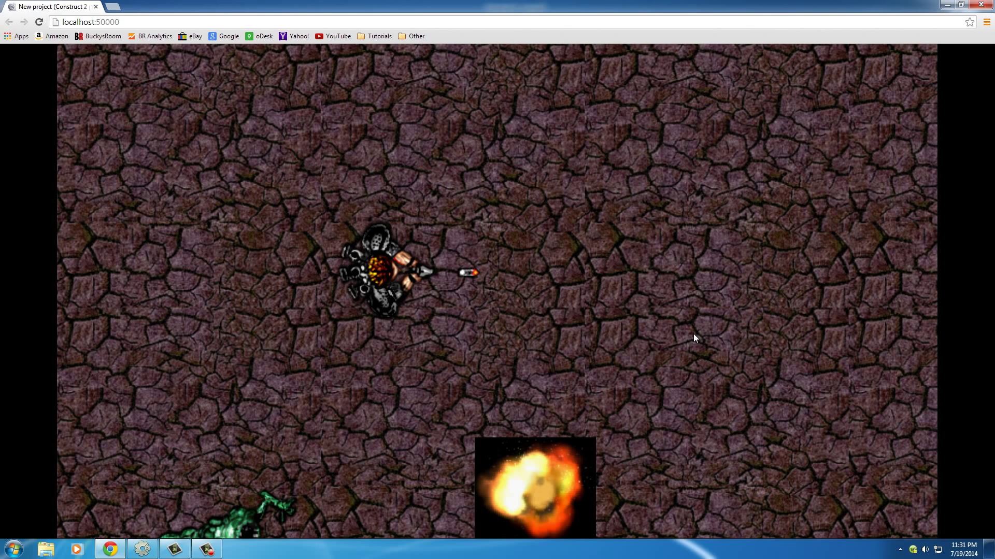
left_click(980, 5)
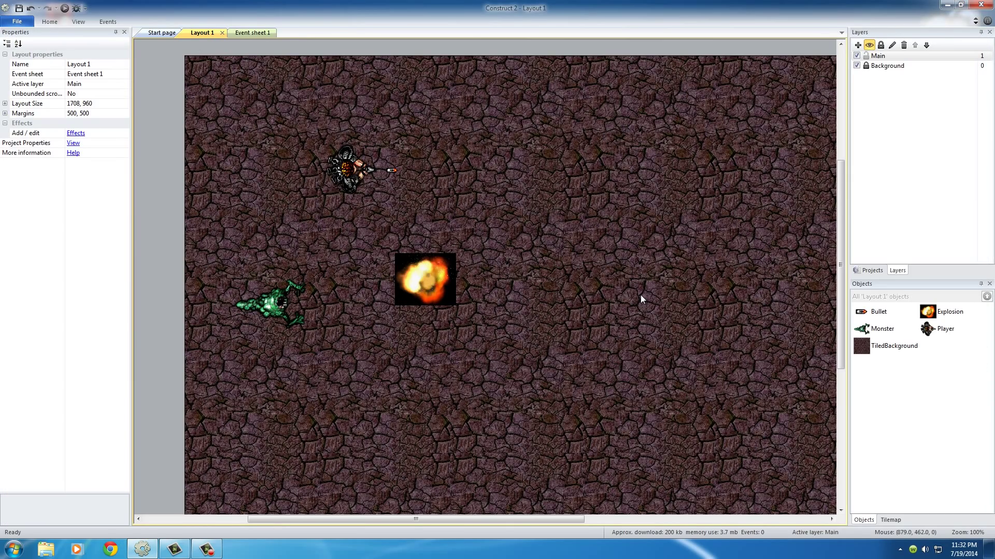